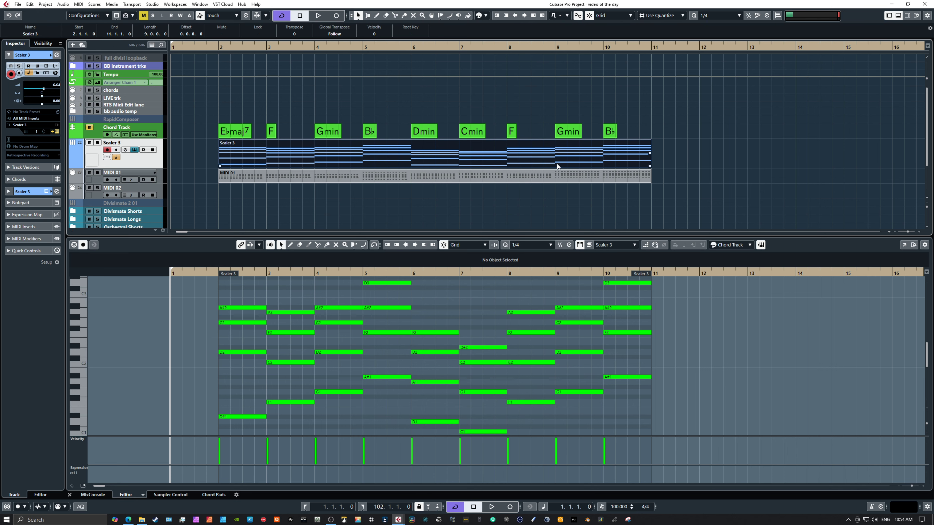
Show the MIDI 01 part's notes in the editor and draw slightly uneven velocities over bars 2 and 3.
click(534, 178)
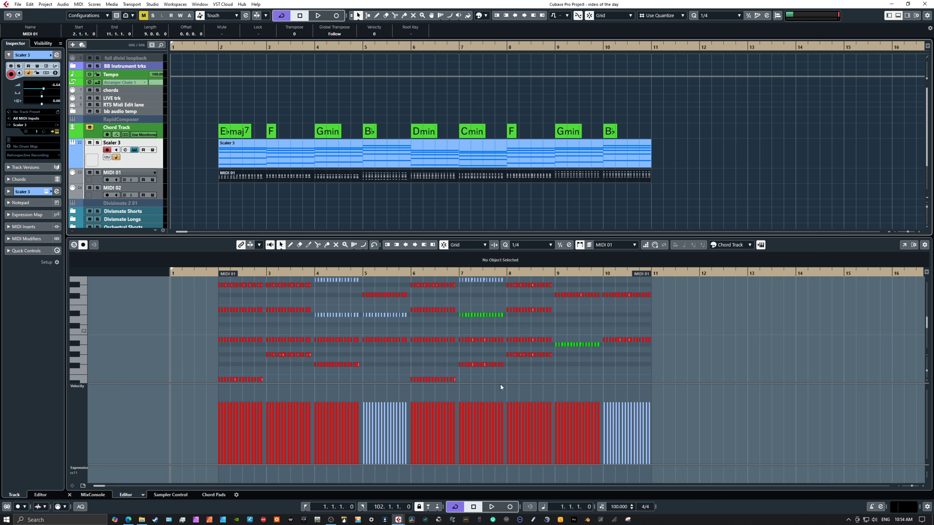
scroll(502, 368, up, 5)
scroll(502, 368, up, 4)
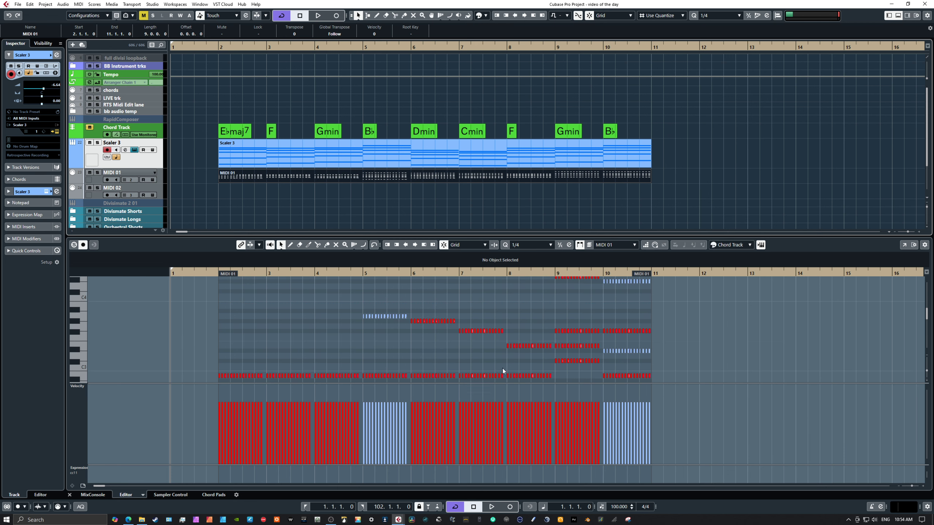
scroll(502, 368, down, 15)
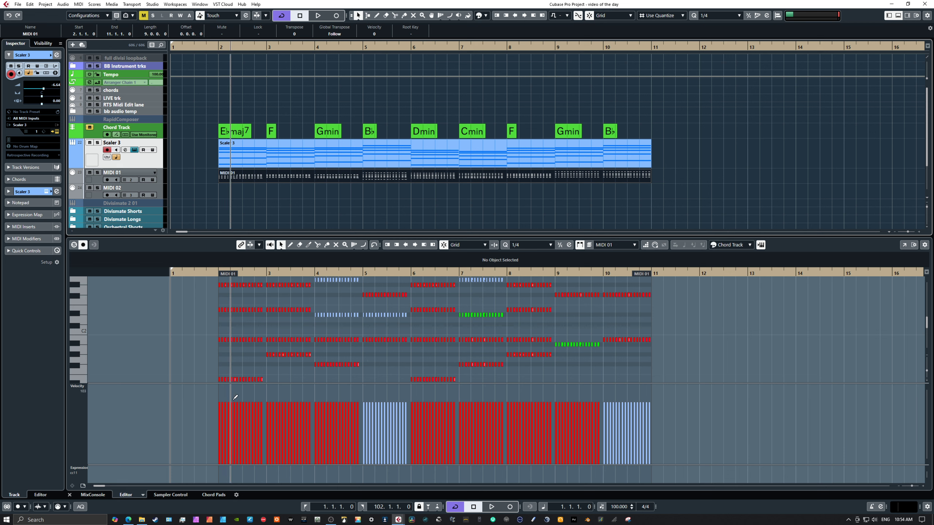
drag(226, 402, 257, 405)
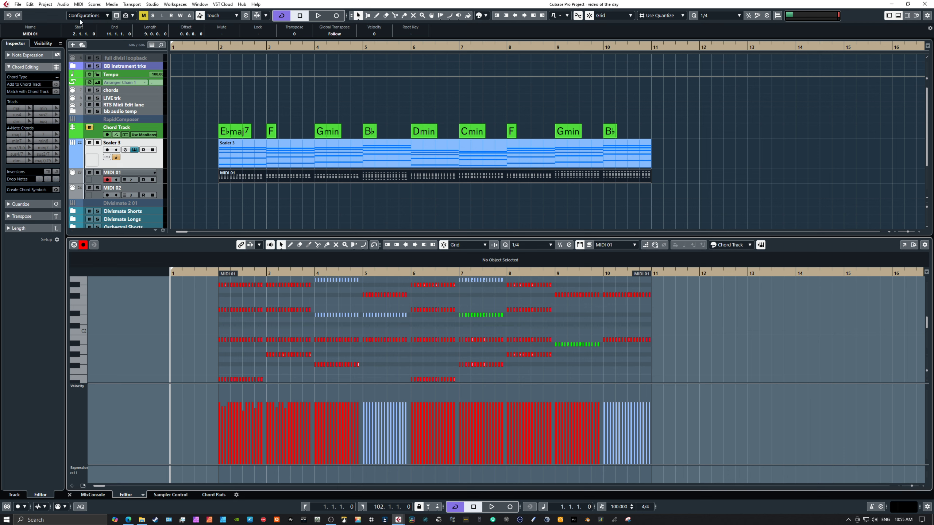
Apply the Musical Context logical preset "Select Notes that do not Match the Current Chord" to the MIDI 01 part.
click(79, 4)
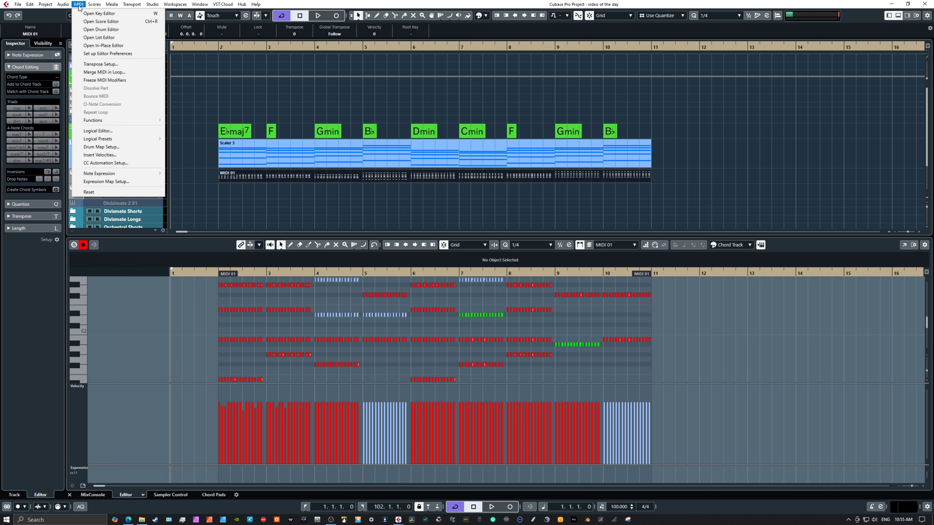
mouse_move(104, 140)
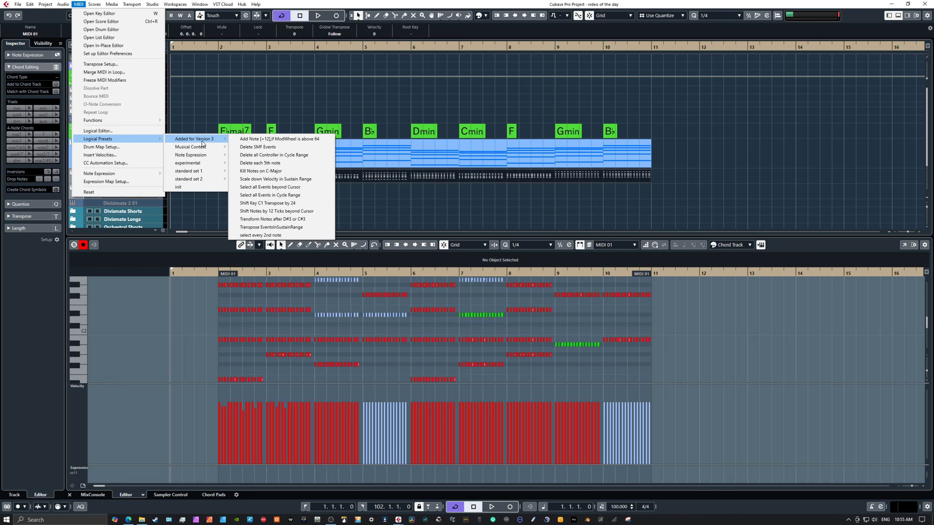
mouse_move(200, 148)
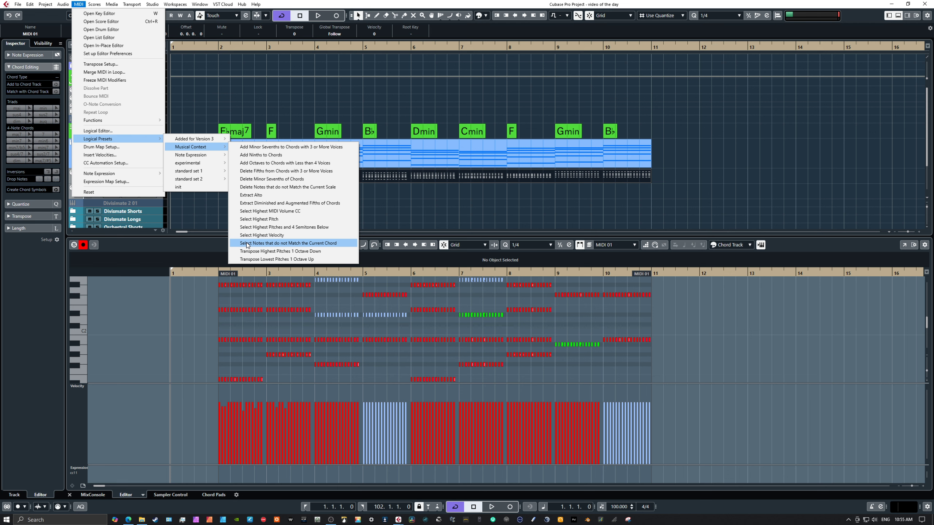
click(247, 243)
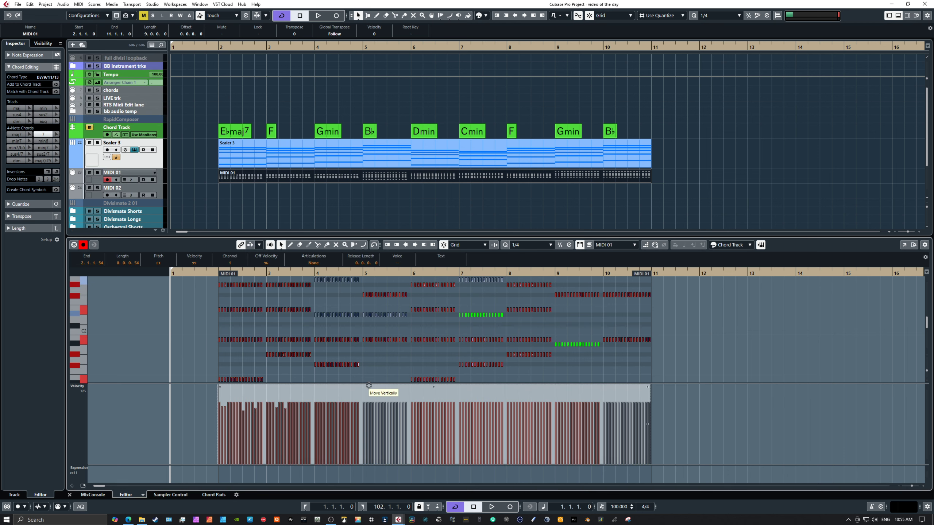
Shrink the velocity lane to give the note display more height, and deselect all notes.
drag(365, 384, 375, 437)
scroll(420, 393, up, 3)
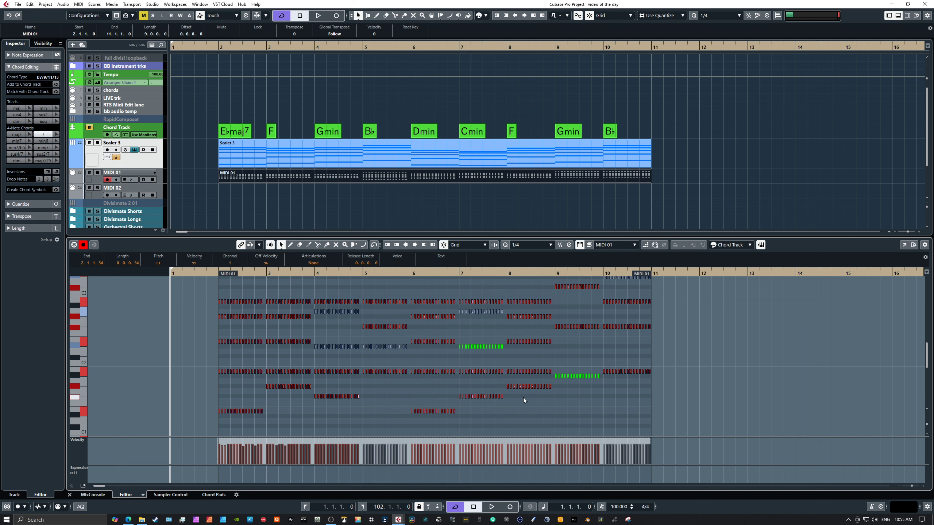
click(195, 312)
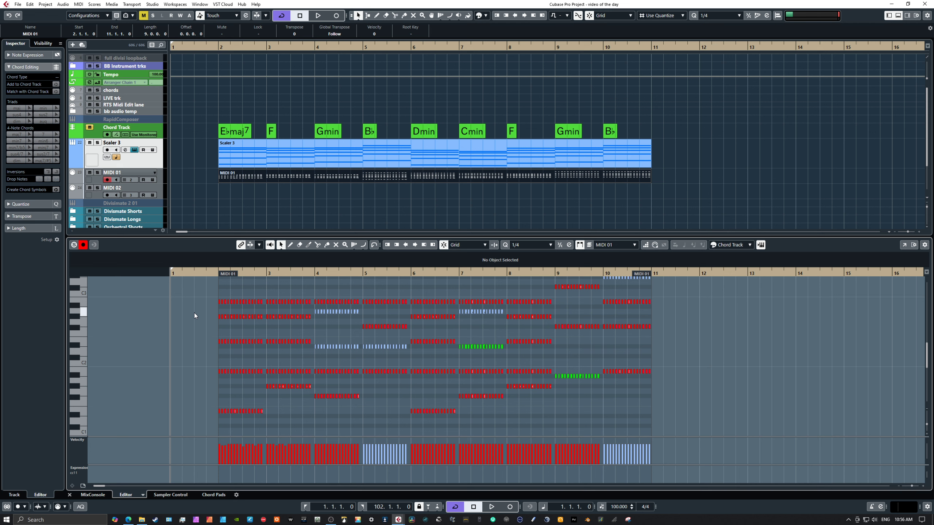
Select the MIDI 01 notes that do not match the current chord and transpose them up one semitone.
key(ctrl+a)
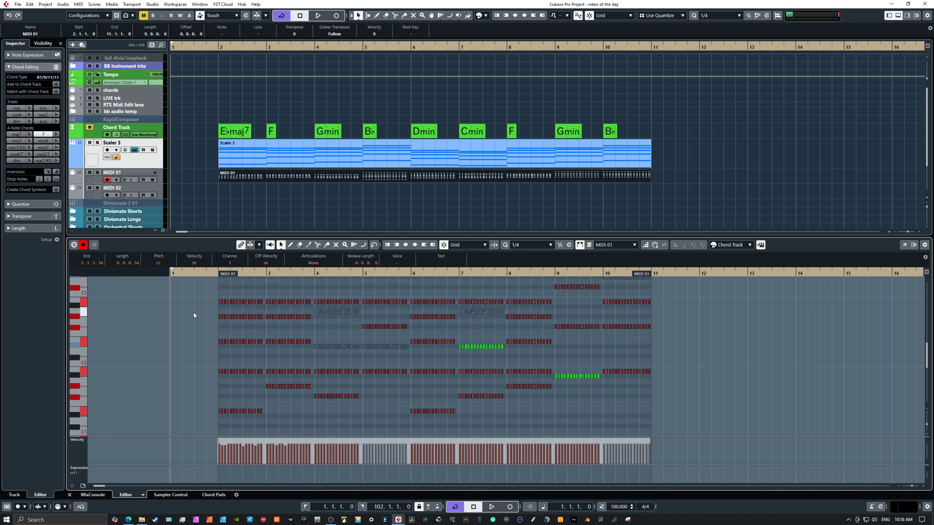
key(Up)
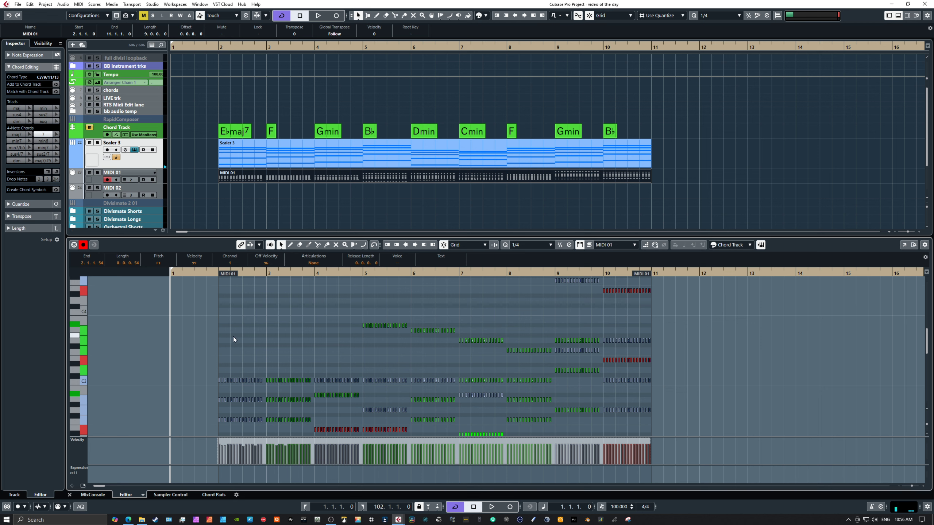
scroll(235, 336, down, 2)
scroll(235, 336, down, 2)
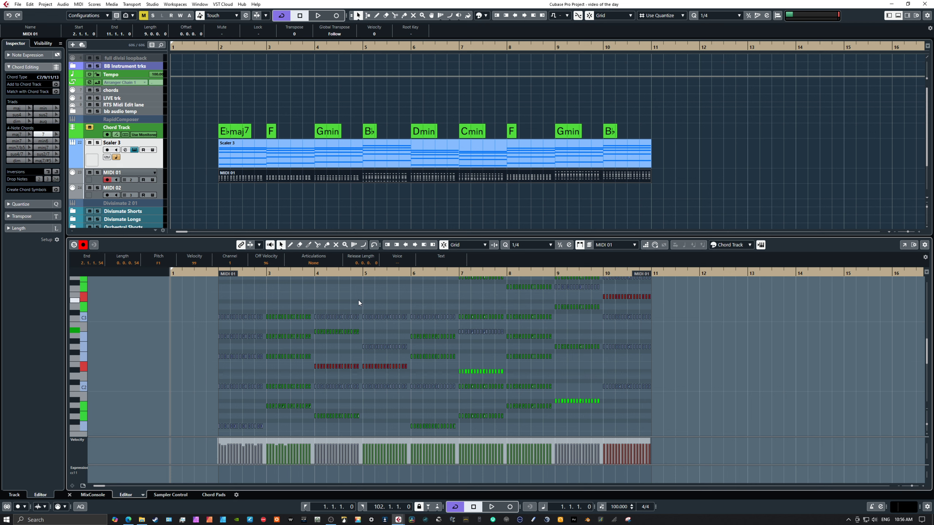
Reselect the notes that still do not match the current chord and raise them one semitone, three times over, and clear the selection.
key(d)
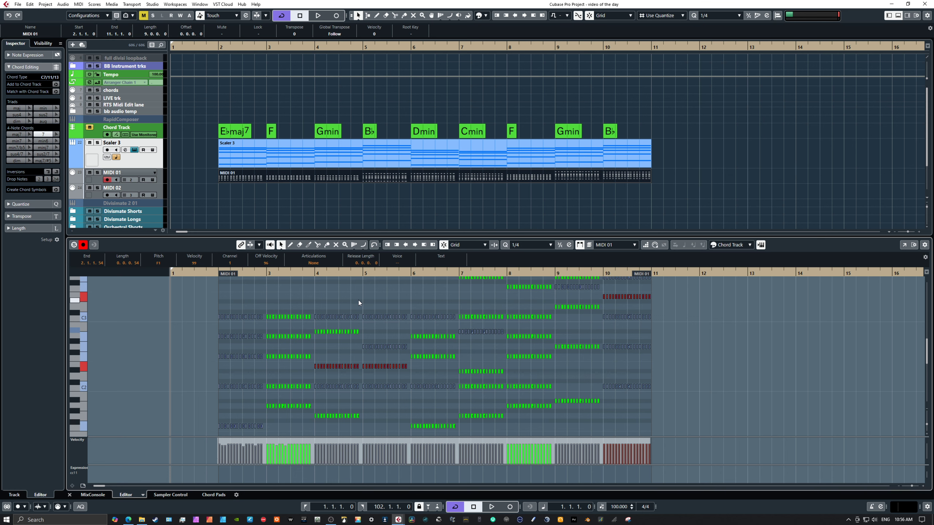
key(Up)
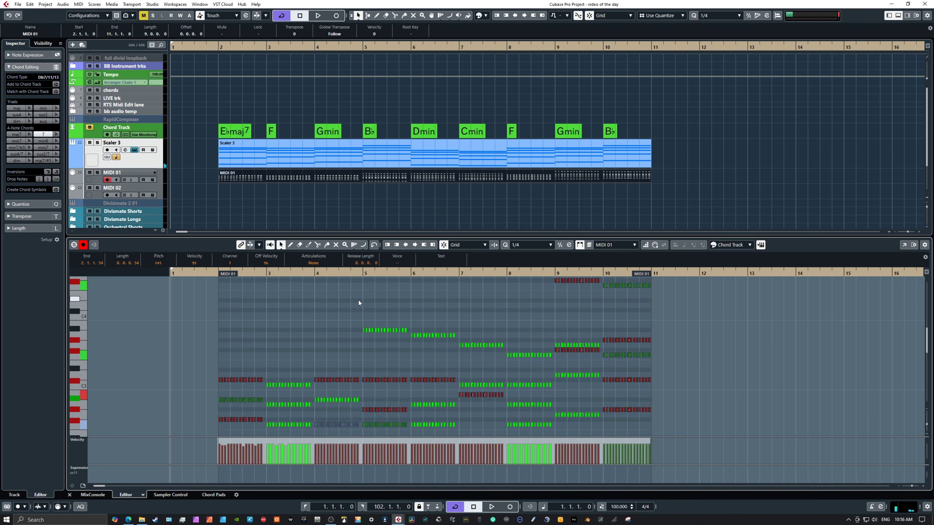
key(d)
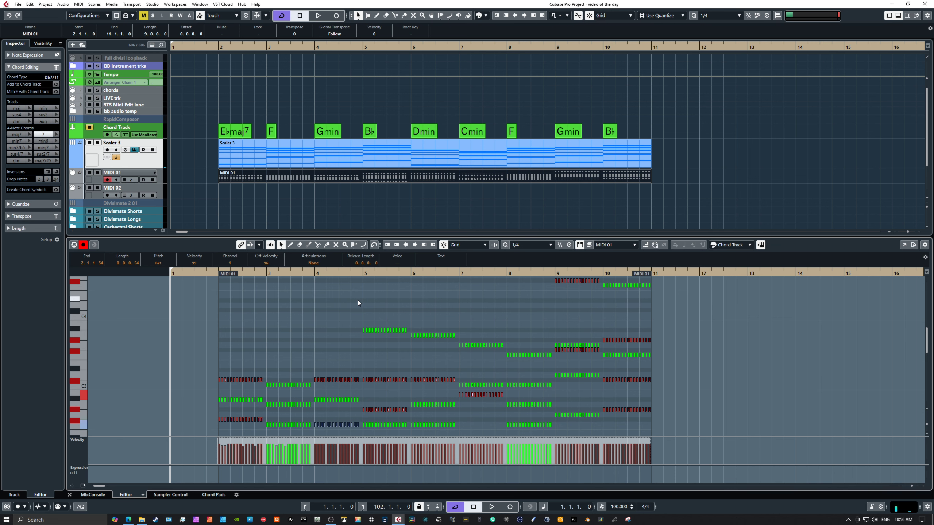
key(Up)
key(d)
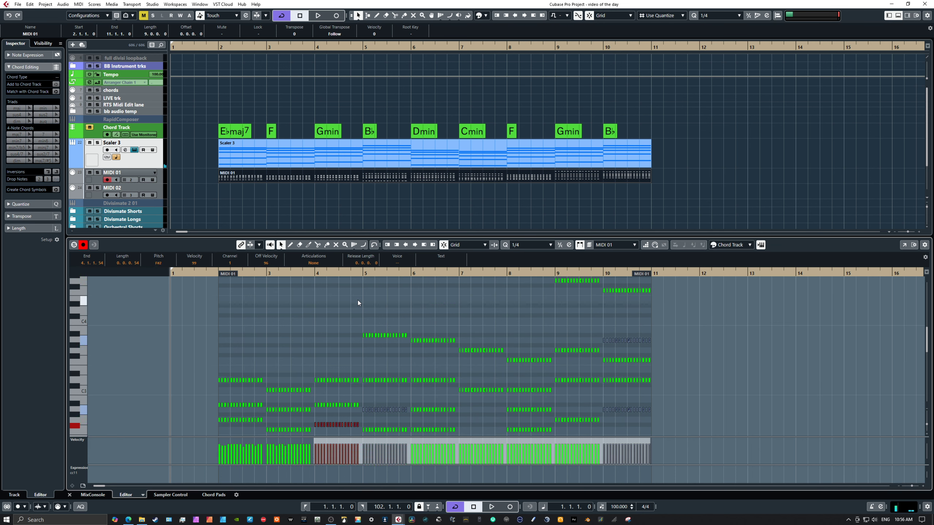
key(Up)
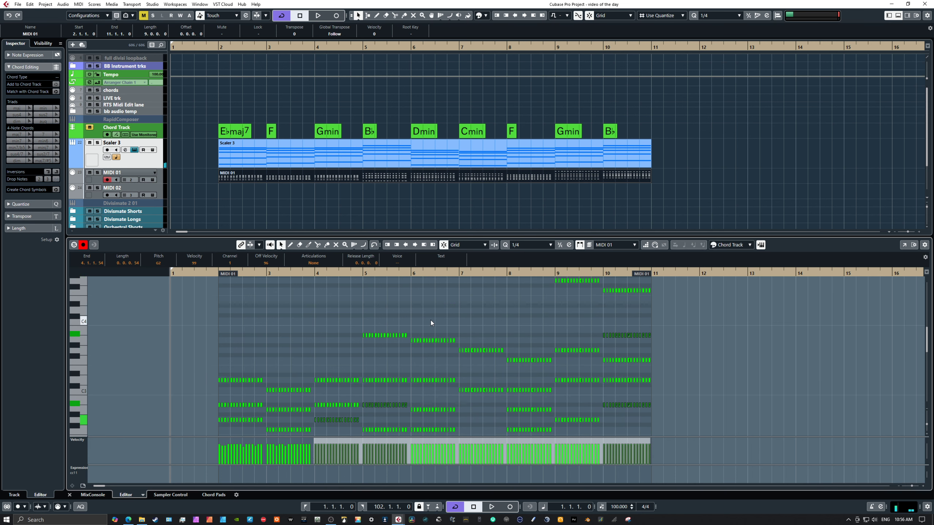
scroll(437, 324, down, 5)
scroll(438, 322, up, 4)
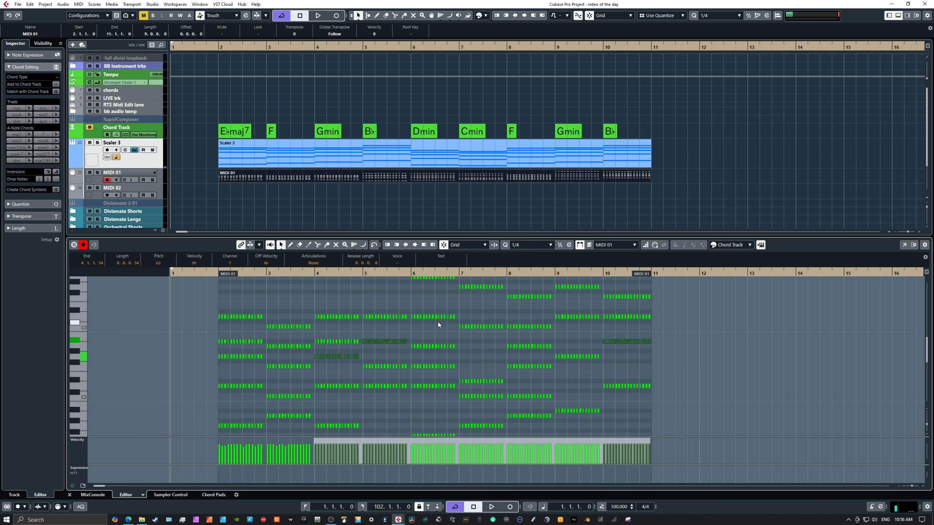
click(680, 350)
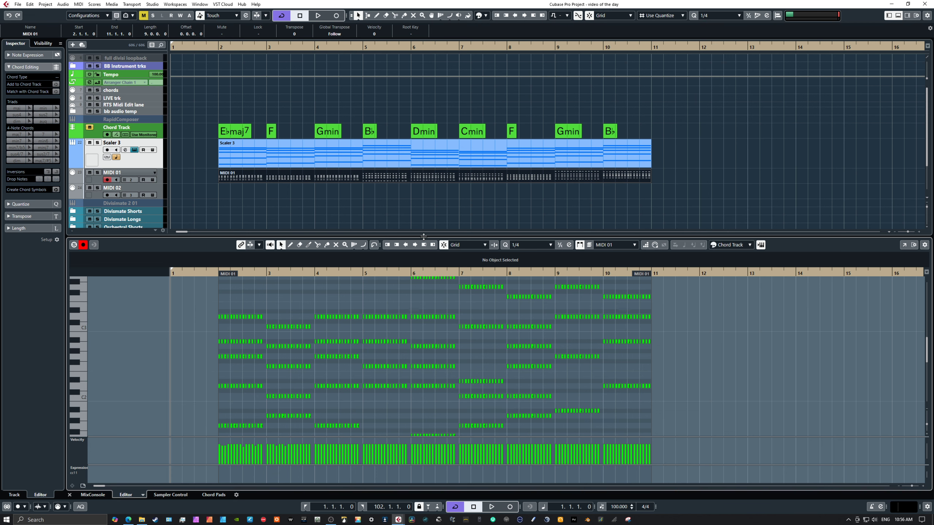
Enlarge the editor and its velocity lane, and apply the standard set 1 logical preset "random velocity (60 to 100)" to the MIDI 01 notes.
drag(424, 238, 427, 202)
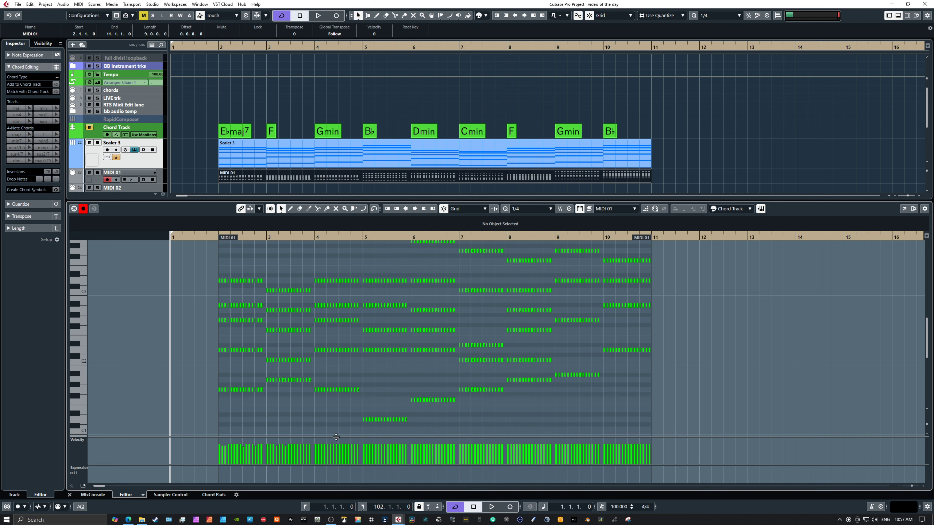
drag(335, 436, 340, 363)
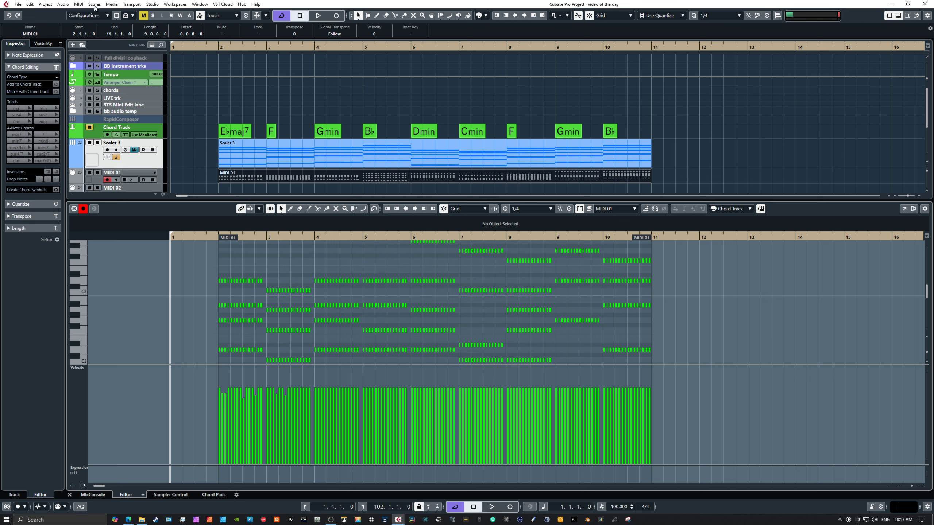
click(78, 5)
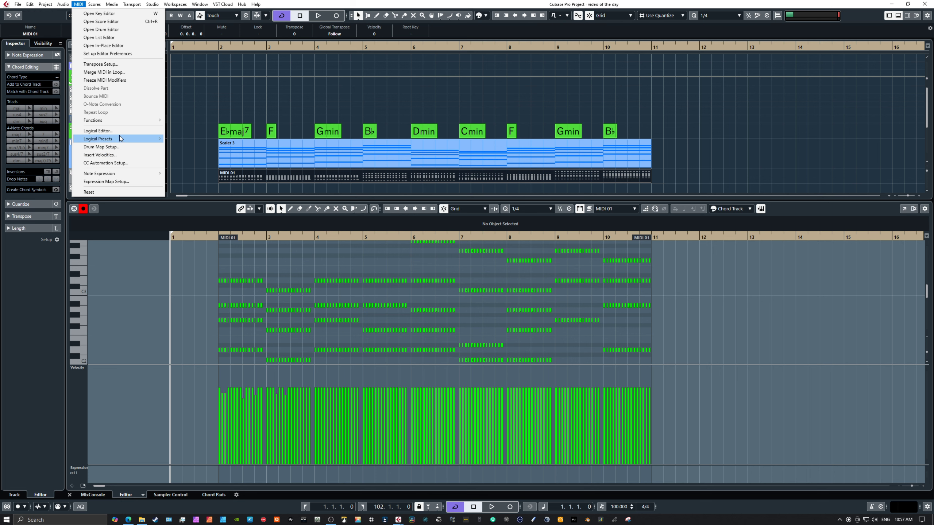
mouse_move(121, 142)
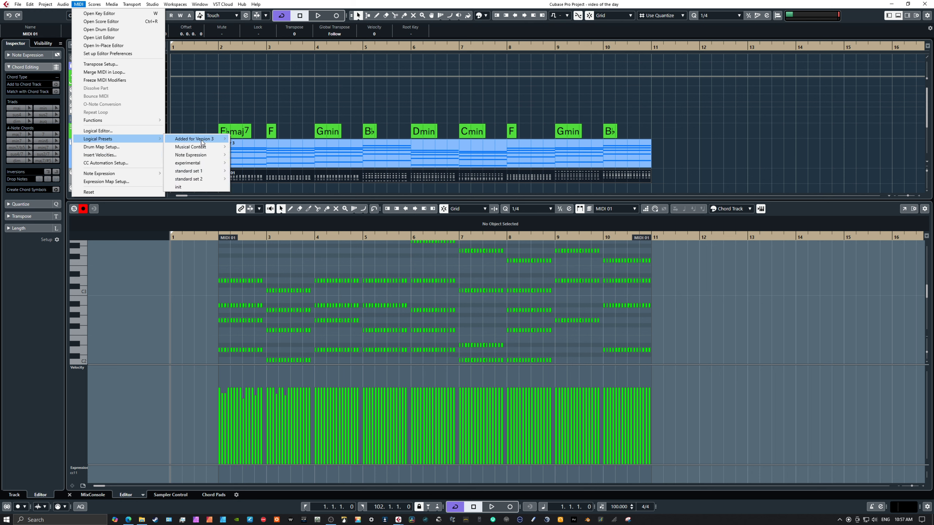
mouse_move(201, 171)
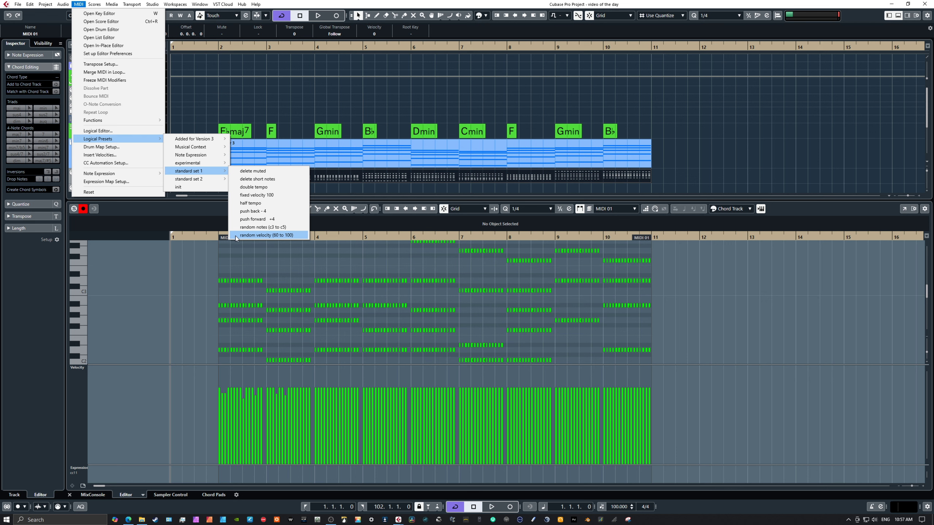
click(258, 235)
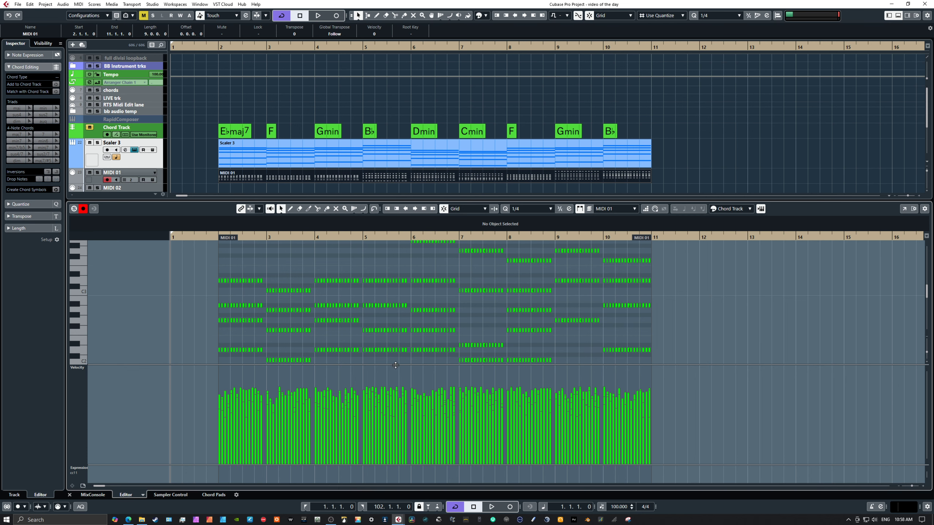
Select all MIDI 01 notes, scale their velocities vertically to widen the variation, and shift them down to a lower overall level.
scroll(406, 345, up, 5)
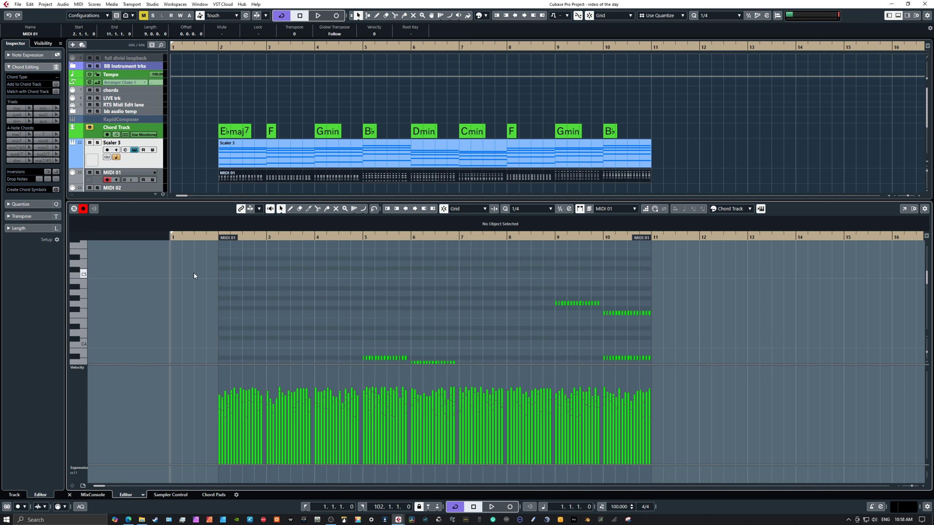
drag(194, 251, 718, 317)
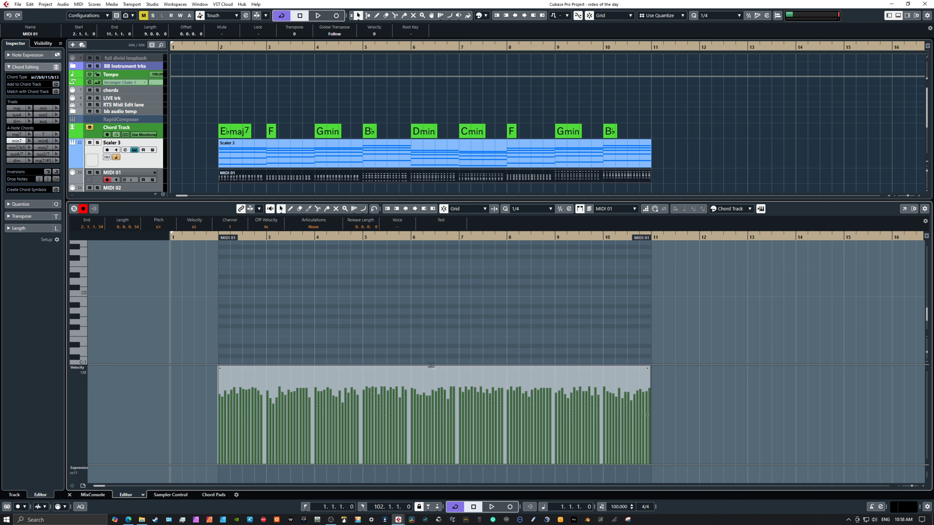
mouse_move(408, 367)
mouse_down()
mouse_move(402, 394)
mouse_move(402, 364)
mouse_move(399, 393)
mouse_move(397, 383)
mouse_up()
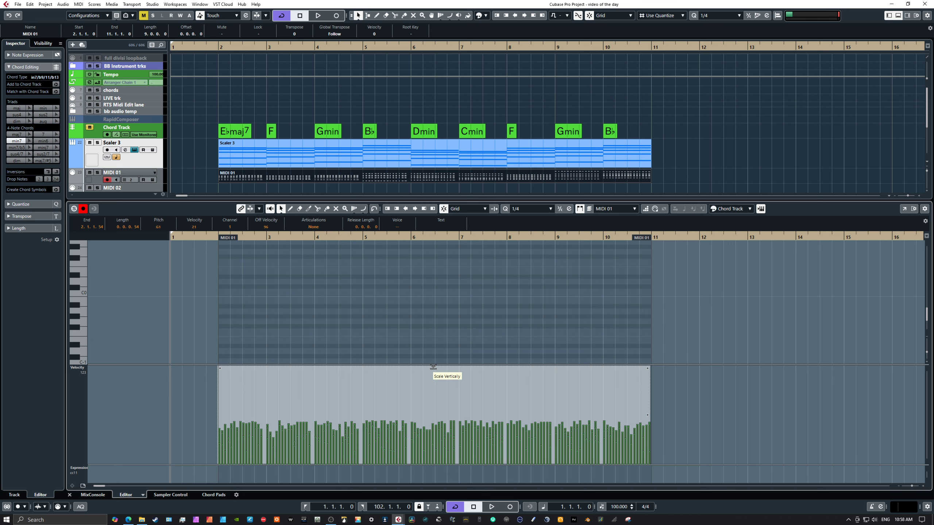
drag(433, 367, 438, 342)
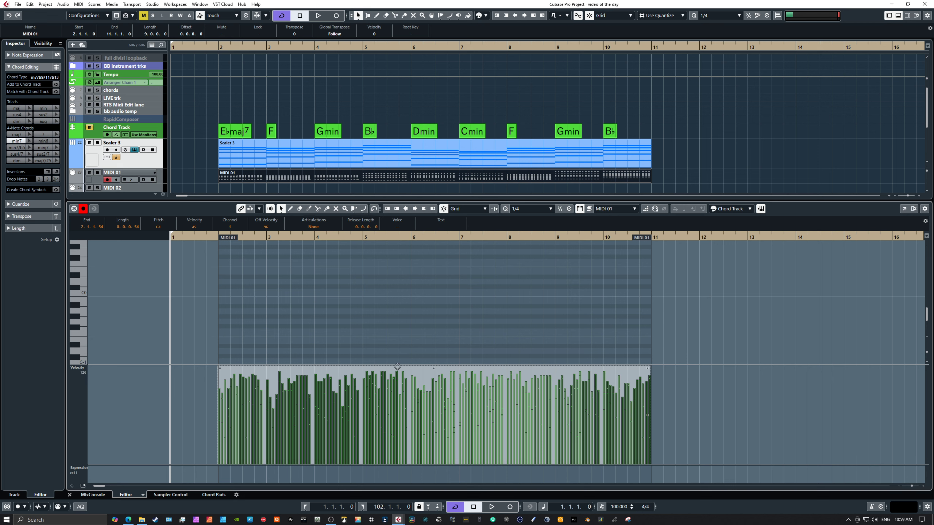
mouse_move(397, 367)
mouse_down()
mouse_move(395, 382)
mouse_move(395, 372)
mouse_up()
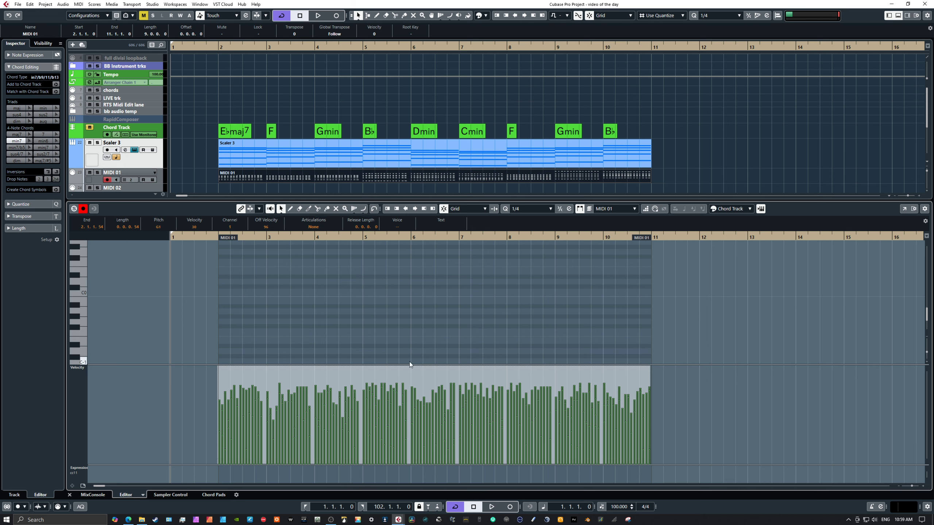
Reduce the velocity lane's height to show more of the notes, and clear the note selection.
mouse_move(386, 366)
mouse_down()
mouse_move(380, 396)
mouse_move(382, 365)
mouse_up()
drag(205, 365, 205, 441)
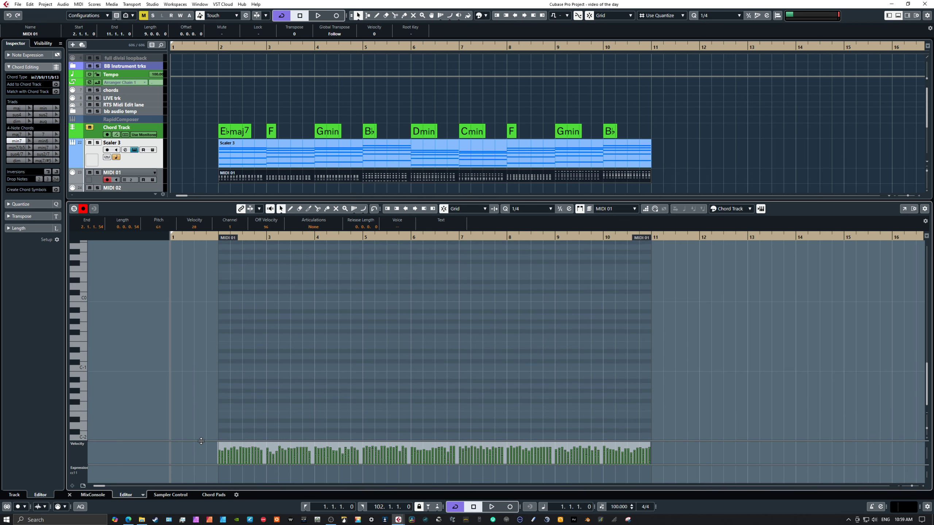
scroll(357, 364, up, 5)
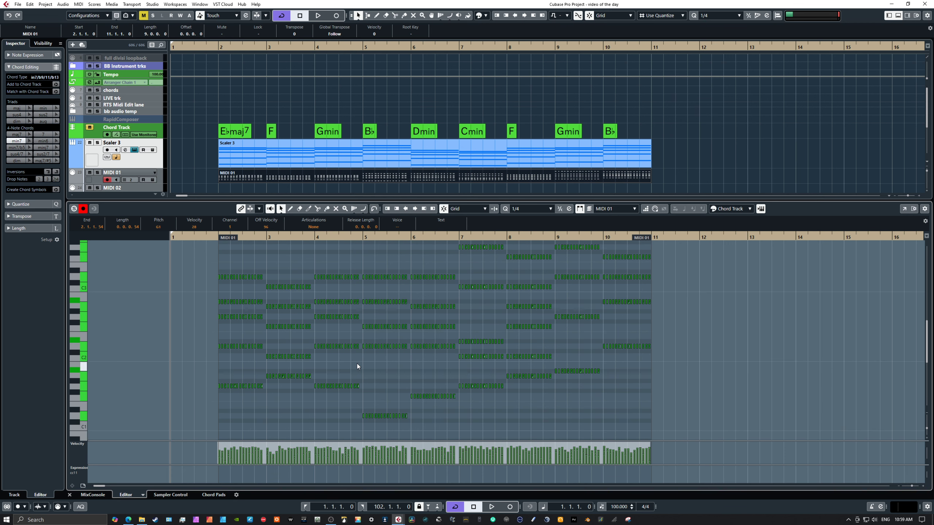
click(673, 325)
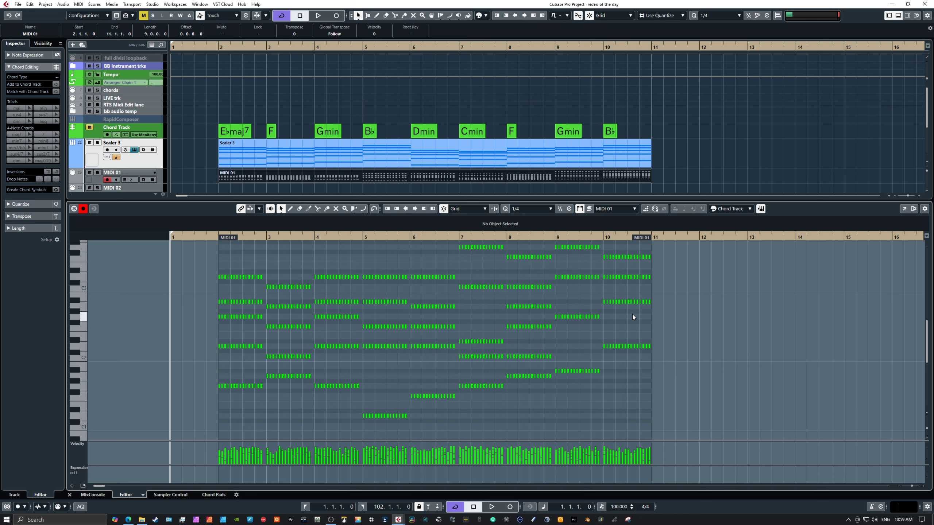